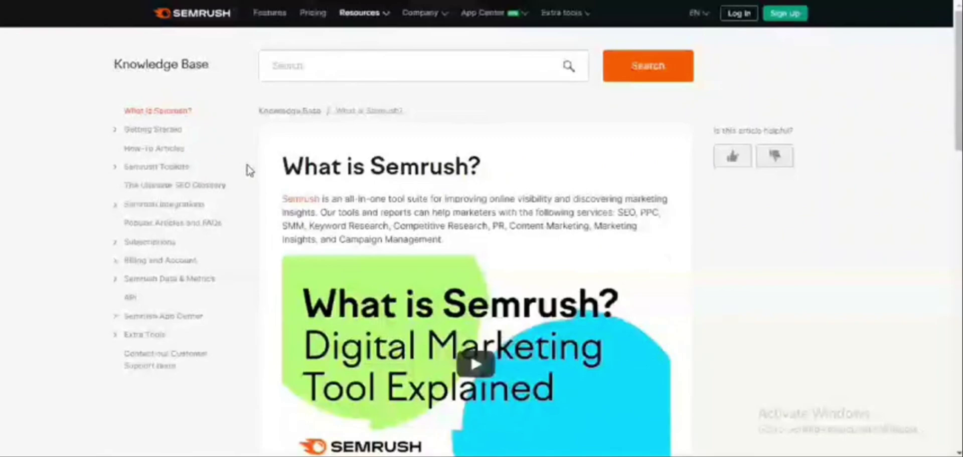
Step: Skim the "What is Semrush?" article down to the list of Pro trial features
{"action": "scroll", "coordinate": [249, 171], "scroll_direction": "down", "scroll_amount": 3}
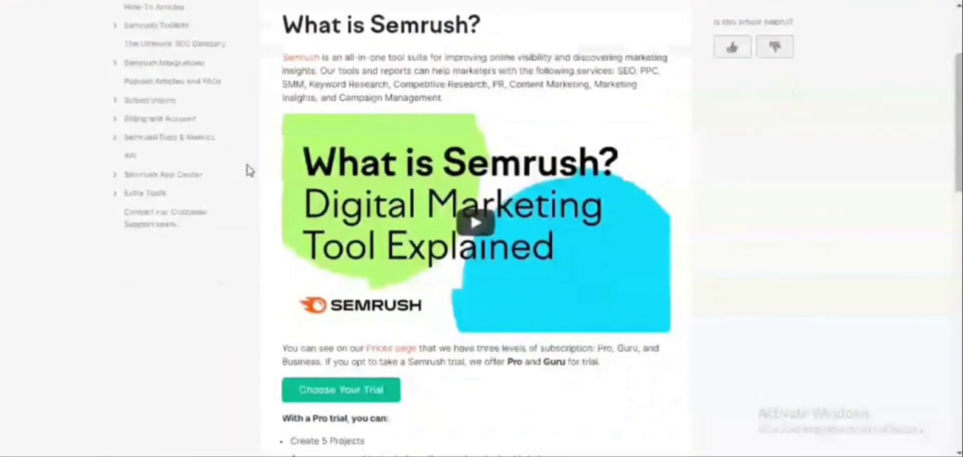
{"action": "scroll", "coordinate": [250, 171], "scroll_direction": "down", "scroll_amount": 3}
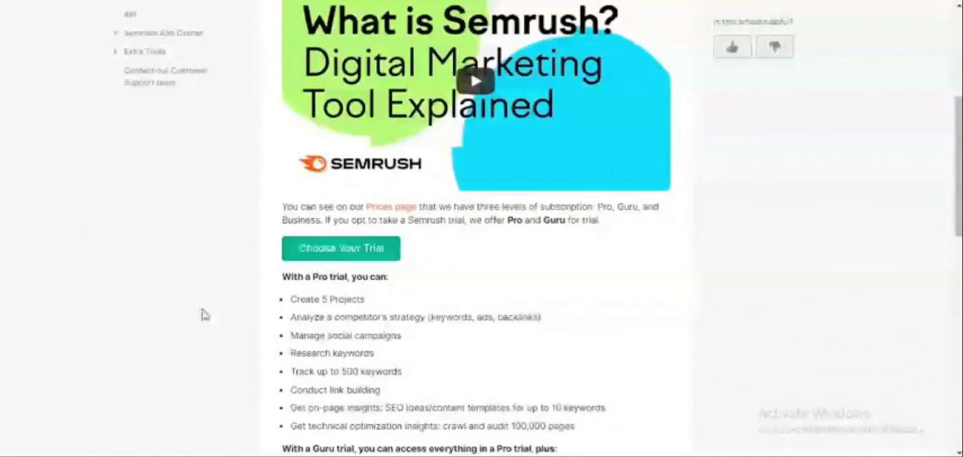
{"action": "scroll", "coordinate": [202, 321], "scroll_direction": "up", "scroll_amount": 3}
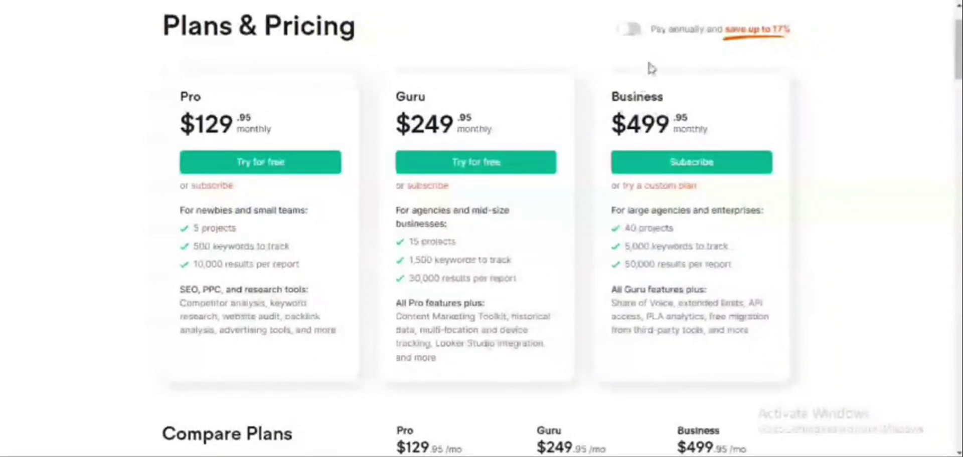
Step: Switch the plan prices to annual payment and review the key features of Pro, Guru and Business under Compare Plans
{"action": "left_click", "coordinate": [630, 31]}
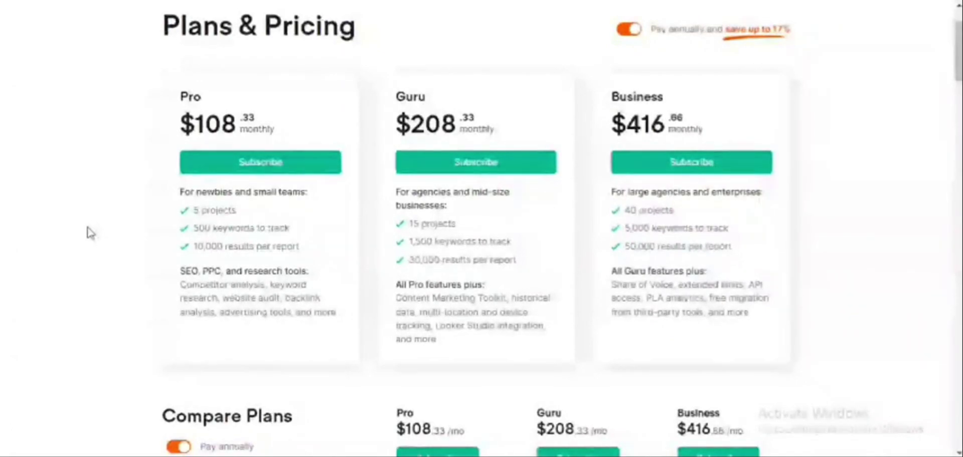
{"action": "scroll", "coordinate": [91, 232], "scroll_direction": "down", "scroll_amount": 4}
{"action": "scroll", "coordinate": [91, 232], "scroll_direction": "down", "scroll_amount": 4}
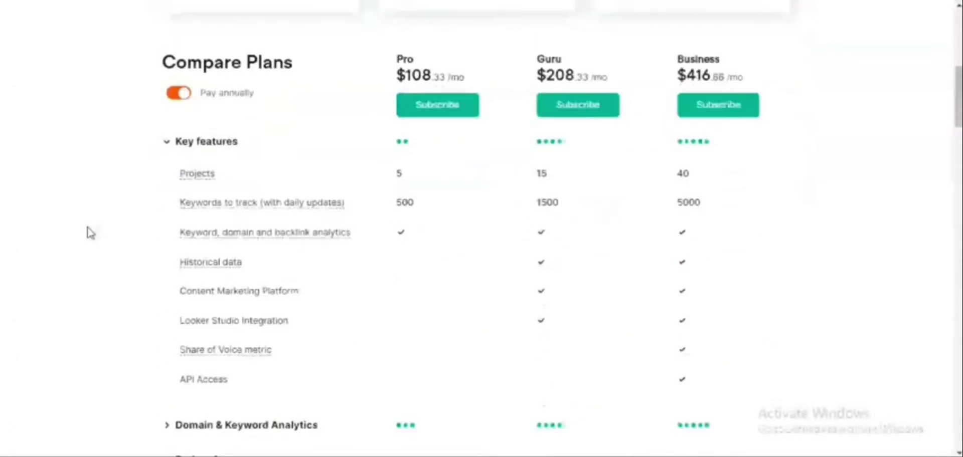
{"action": "scroll", "coordinate": [90, 232], "scroll_direction": "up", "scroll_amount": 1}
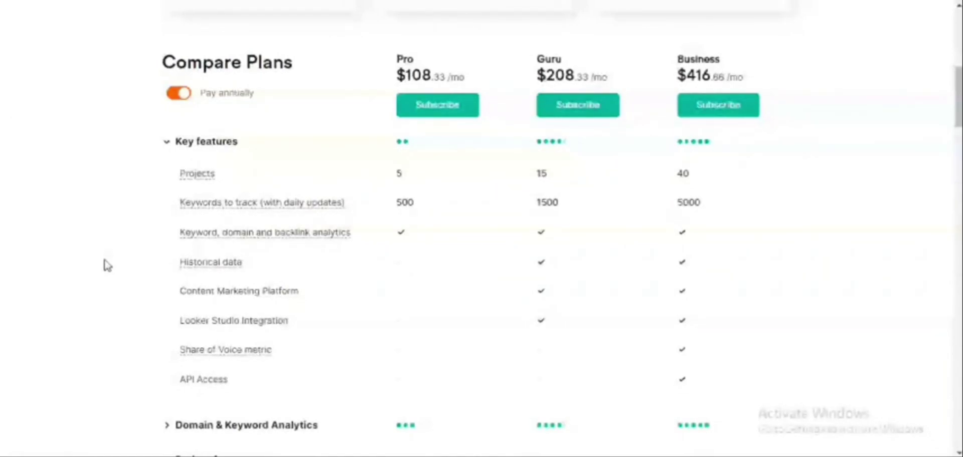
{"action": "scroll", "coordinate": [107, 266], "scroll_direction": "up", "scroll_amount": 7}
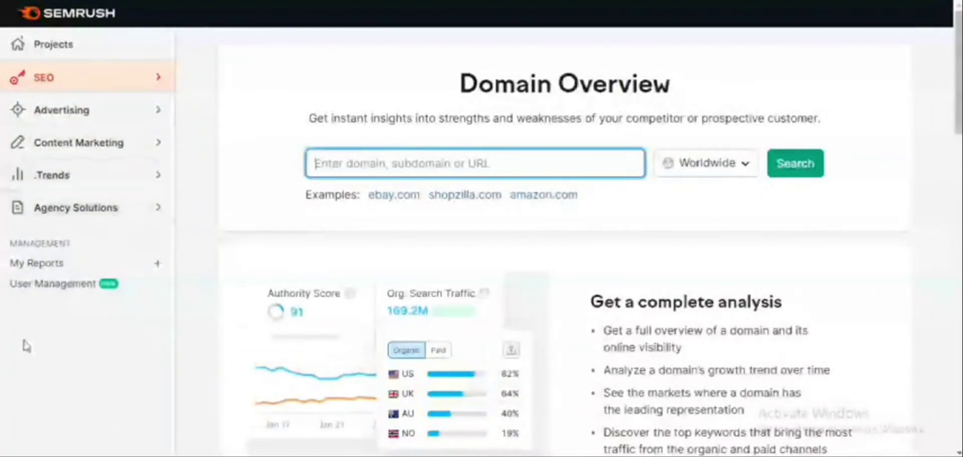
Step: Expand the SEO toolkit and open the Keyword Overview tool
{"action": "left_click", "coordinate": [153, 79]}
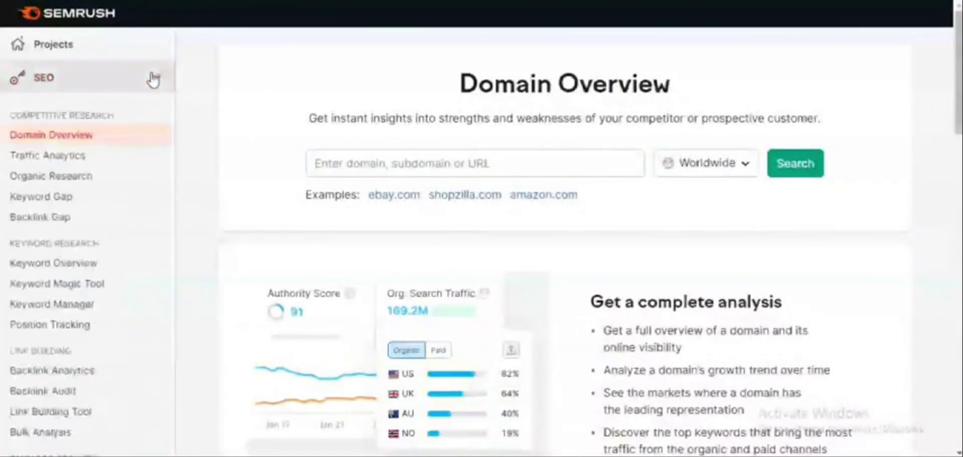
{"action": "scroll", "coordinate": [185, 153], "scroll_direction": "down", "scroll_amount": 2}
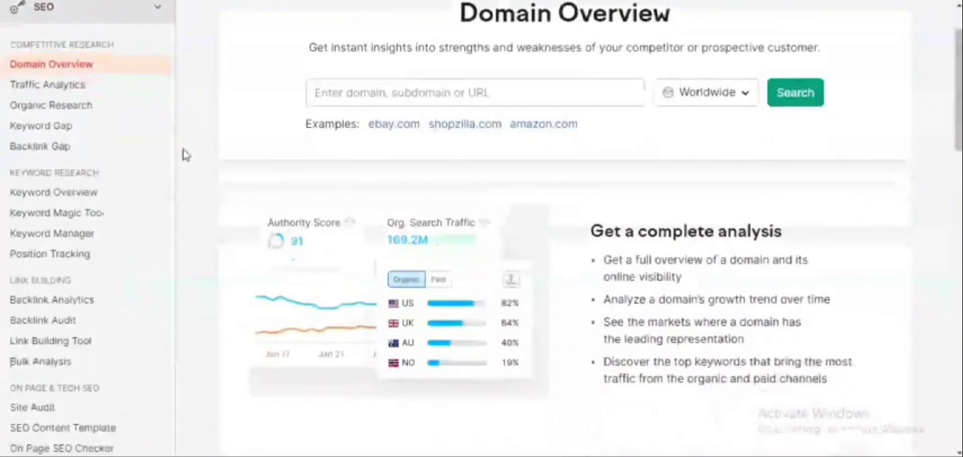
{"action": "left_click", "coordinate": [80, 197]}
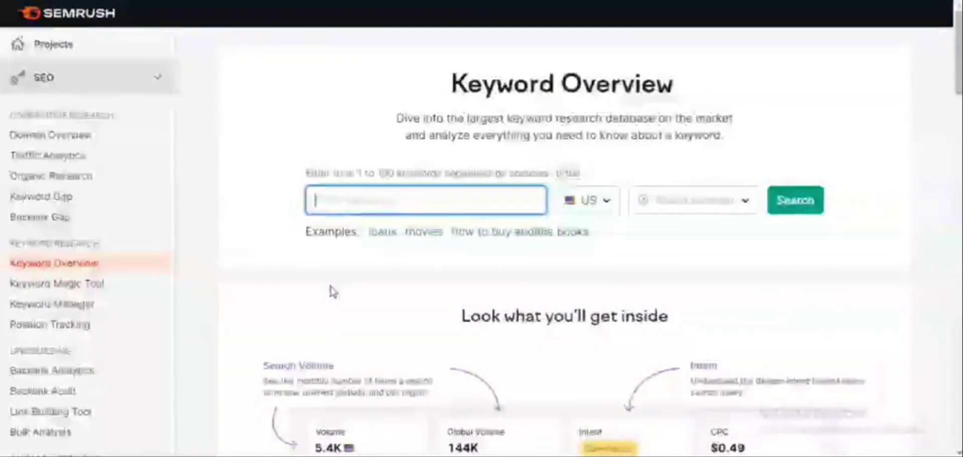
Step: Search Keyword Overview for "how to do keyword research" with United States as the country
{"action": "scroll", "coordinate": [335, 292], "scroll_direction": "down", "scroll_amount": 3}
{"action": "scroll", "coordinate": [335, 292], "scroll_direction": "up", "scroll_amount": 2}
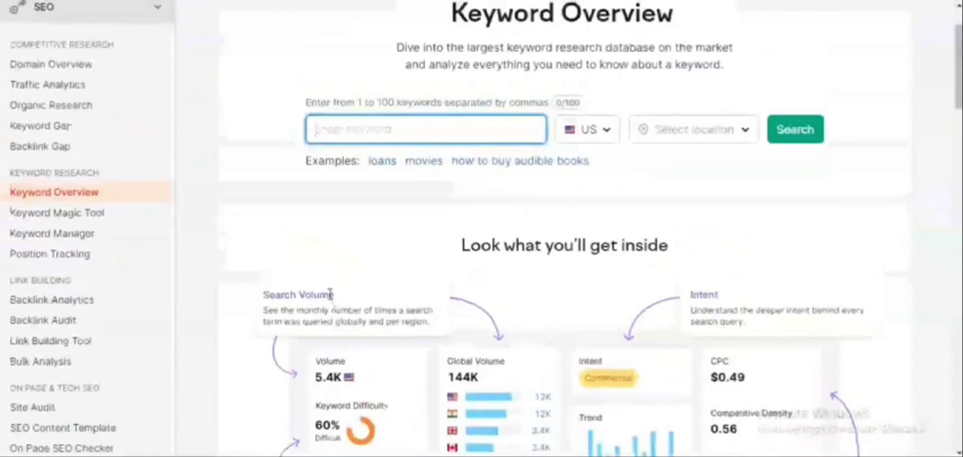
{"action": "scroll", "coordinate": [335, 292], "scroll_direction": "down", "scroll_amount": 5}
{"action": "scroll", "coordinate": [357, 200], "scroll_direction": "up", "scroll_amount": 6}
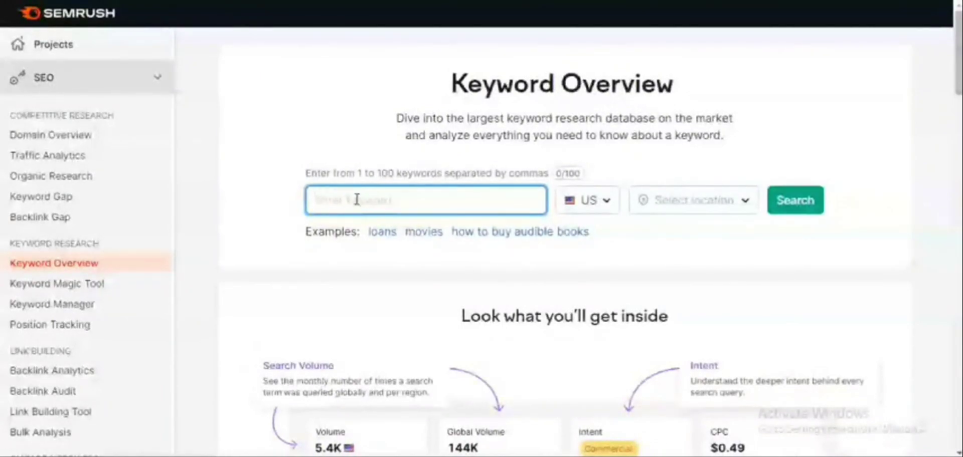
{"action": "type", "text": "how to do keyword research"}
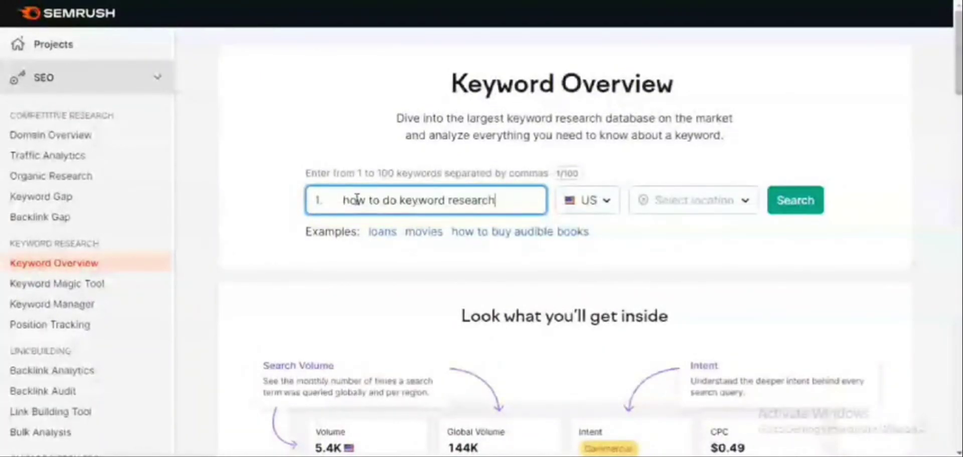
{"action": "left_click", "coordinate": [607, 203]}
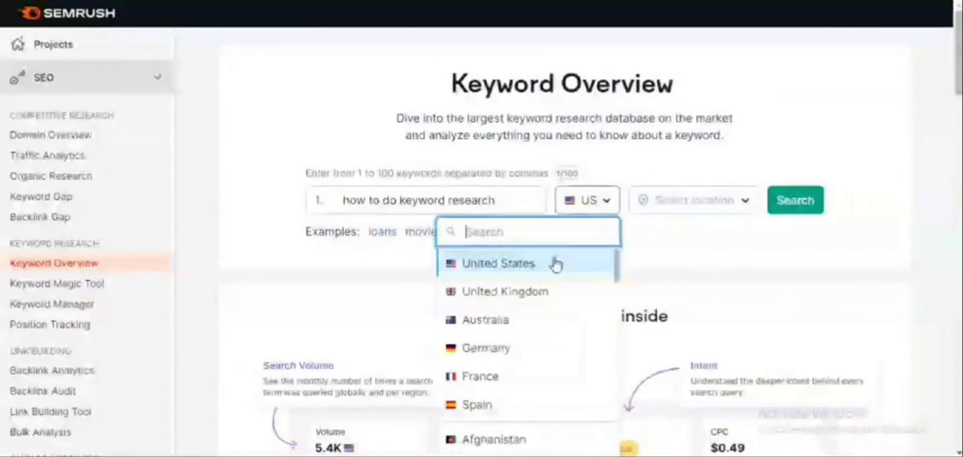
{"action": "left_click", "coordinate": [527, 267]}
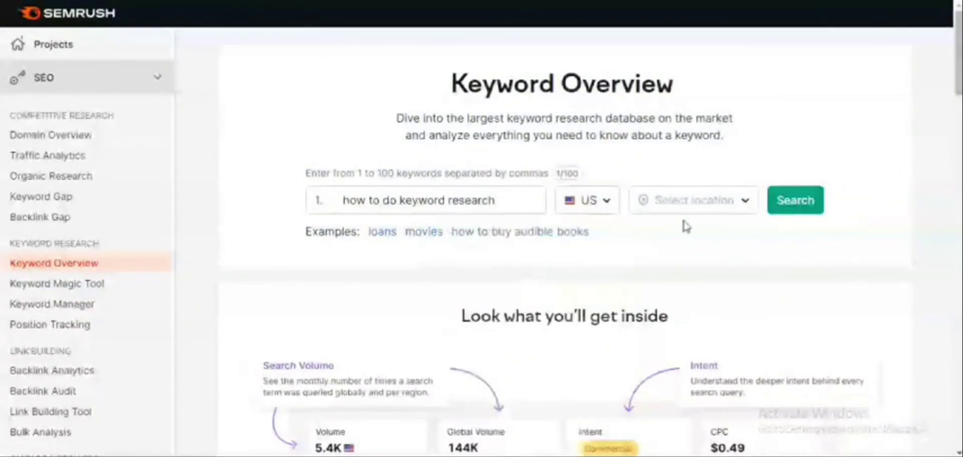
{"action": "left_click", "coordinate": [786, 200]}
Step: Examine the keyword's volume, difficulty, intent and CPC, the keyword ideas and the SERP Analysis table
{"action": "scroll", "coordinate": [723, 176], "scroll_direction": "down", "scroll_amount": 2}
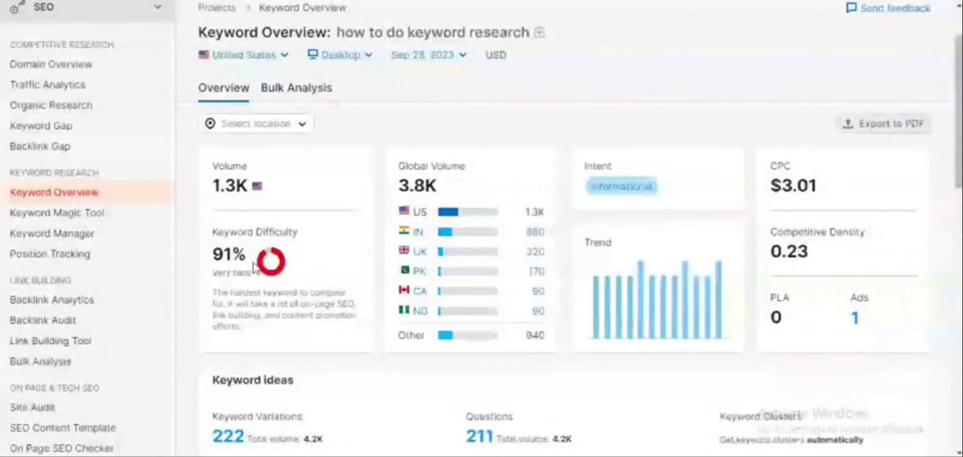
{"action": "scroll", "coordinate": [286, 278], "scroll_direction": "down", "scroll_amount": 4}
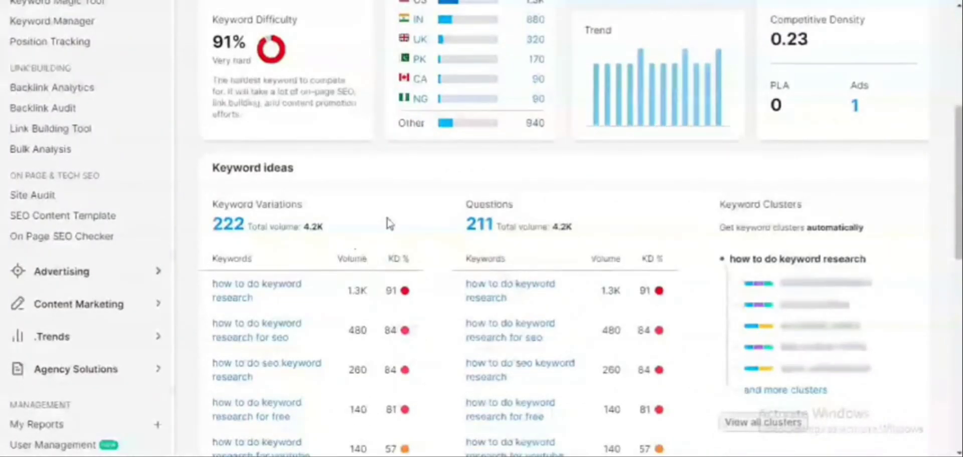
{"action": "scroll", "coordinate": [377, 219], "scroll_direction": "down", "scroll_amount": 2}
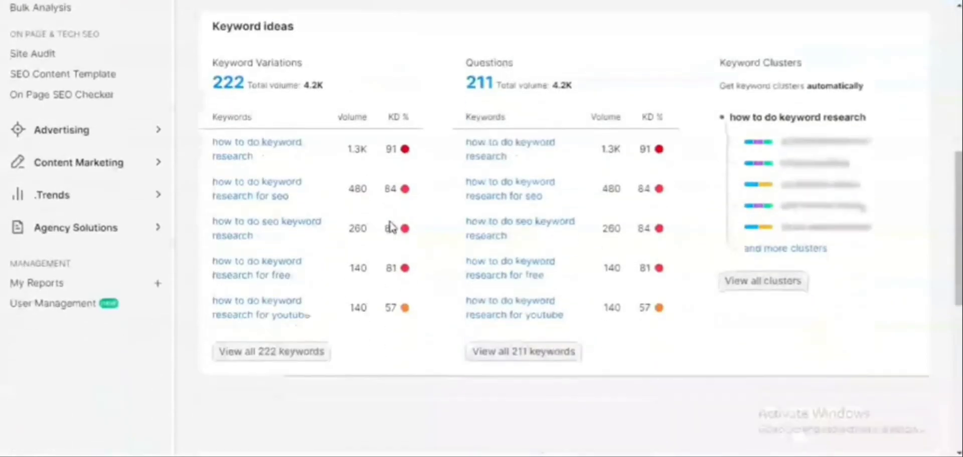
{"action": "scroll", "coordinate": [449, 190], "scroll_direction": "up", "scroll_amount": 6}
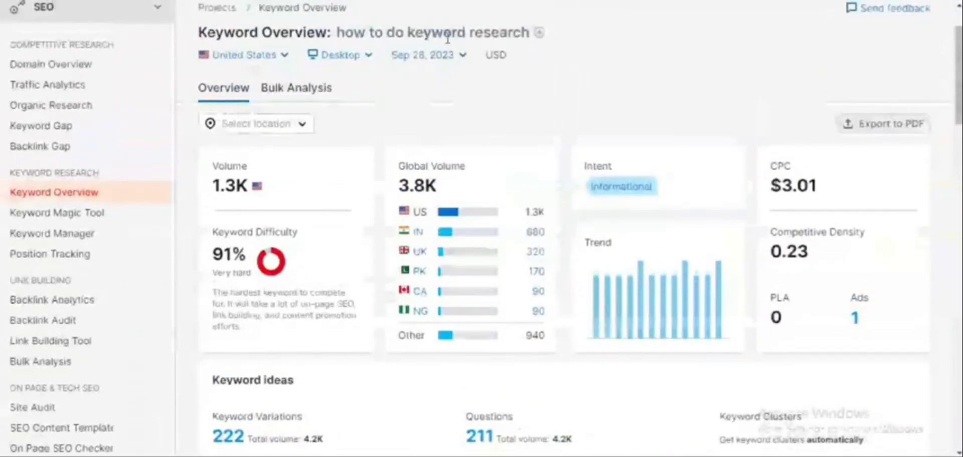
{"action": "scroll", "coordinate": [452, 226], "scroll_direction": "down", "scroll_amount": 7}
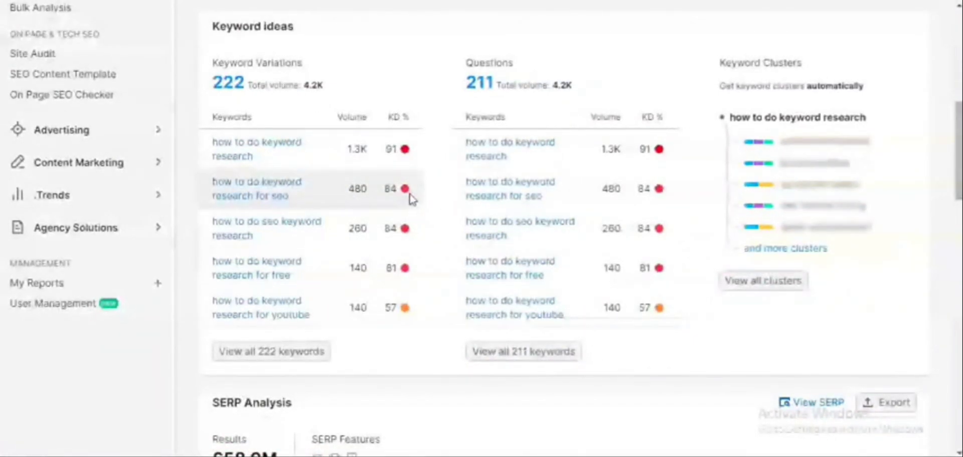
{"action": "scroll", "coordinate": [450, 253], "scroll_direction": "down", "scroll_amount": 3}
{"action": "scroll", "coordinate": [450, 253], "scroll_direction": "down", "scroll_amount": 4}
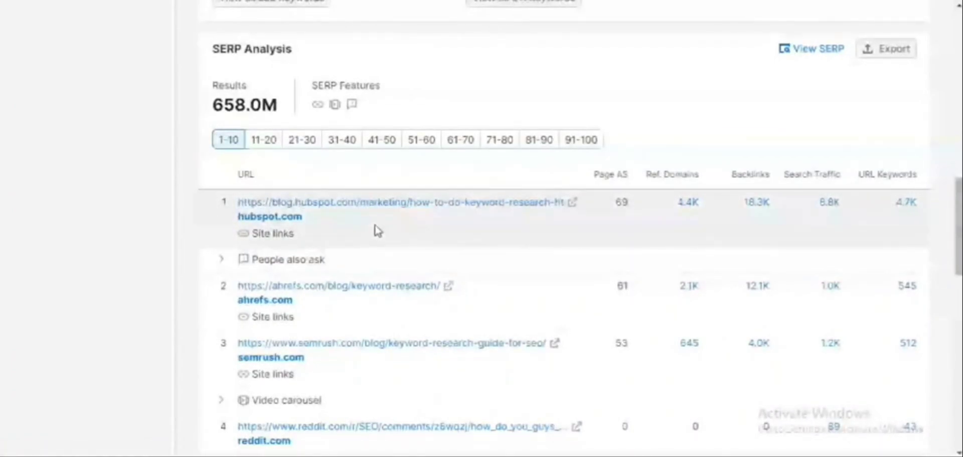
{"action": "scroll", "coordinate": [378, 231], "scroll_direction": "up", "scroll_amount": 15}
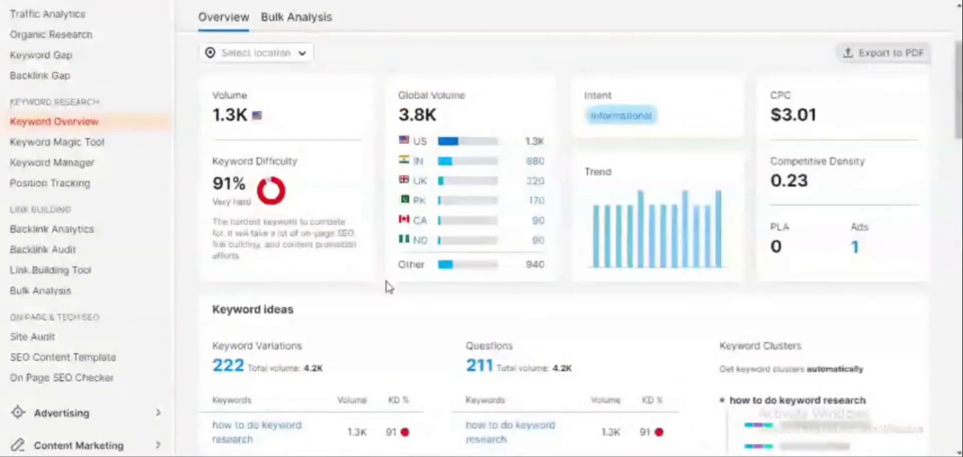
{"action": "scroll", "coordinate": [391, 289], "scroll_direction": "down", "scroll_amount": 4}
{"action": "scroll", "coordinate": [391, 290], "scroll_direction": "up", "scroll_amount": 4}
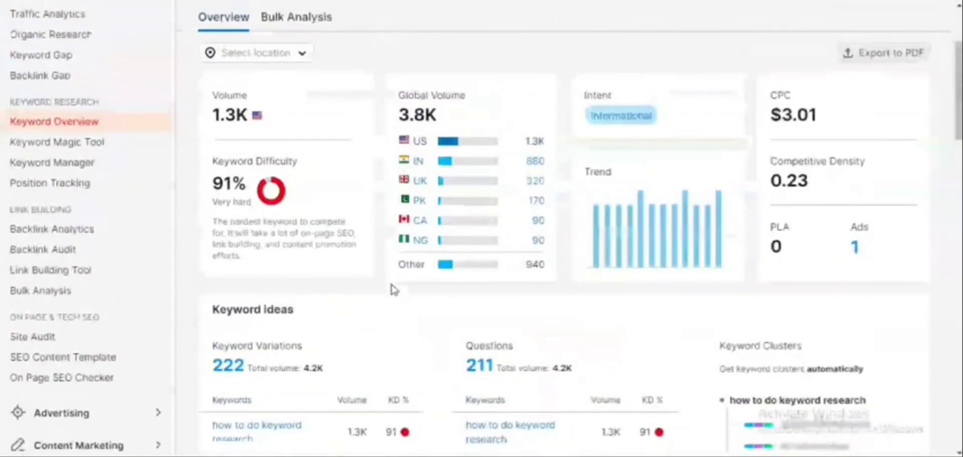
{"action": "scroll", "coordinate": [394, 289], "scroll_direction": "up", "scroll_amount": 3}
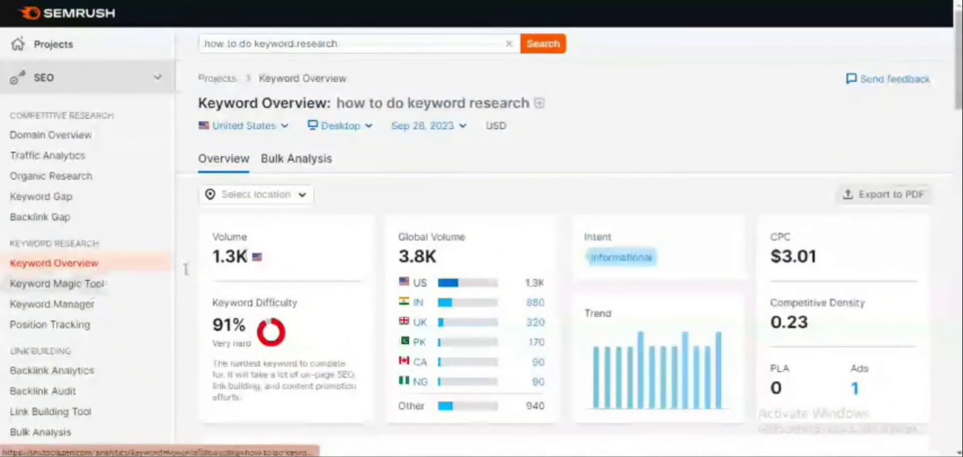
Step: Run "how to do keyword research" through the Keyword Magic Tool for the US and review the volume and difficulty of the suggested keywords
{"action": "left_click", "coordinate": [77, 284]}
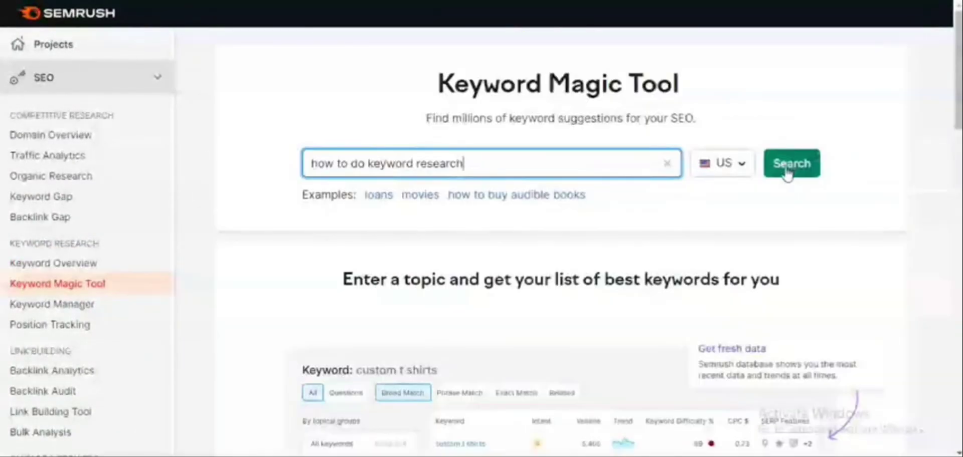
{"action": "left_click", "coordinate": [788, 170]}
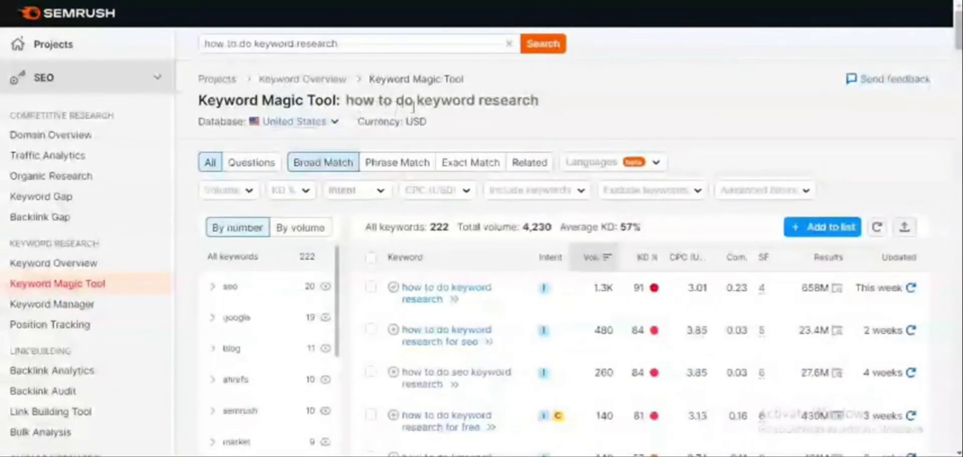
{"action": "scroll", "coordinate": [434, 286], "scroll_direction": "down", "scroll_amount": 5}
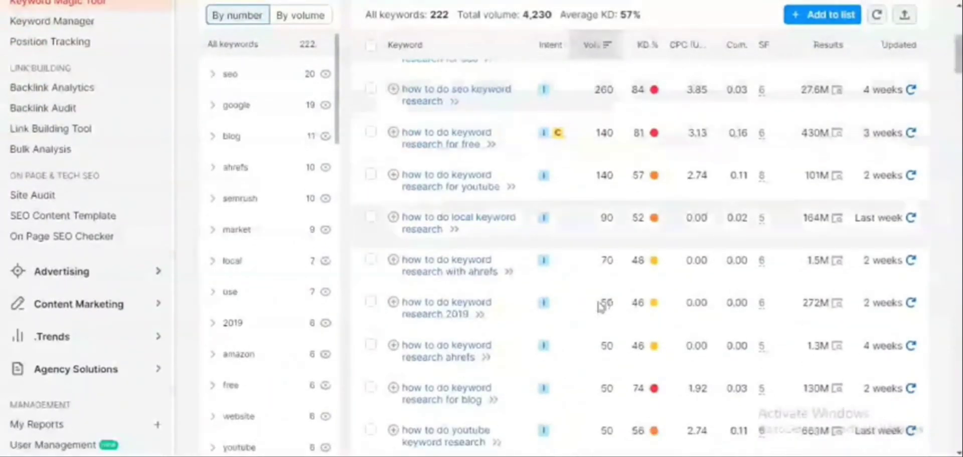
{"action": "scroll", "coordinate": [582, 296], "scroll_direction": "down", "scroll_amount": 2}
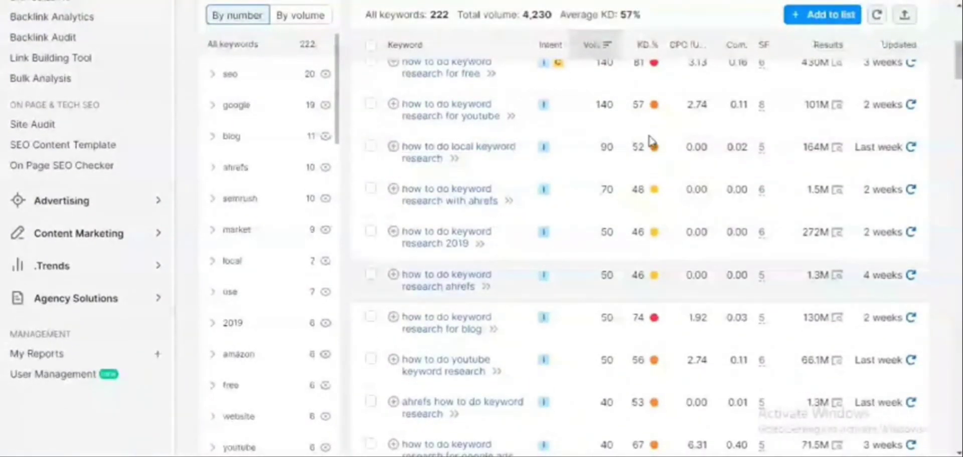
{"action": "scroll", "coordinate": [637, 261], "scroll_direction": "up", "scroll_amount": 5}
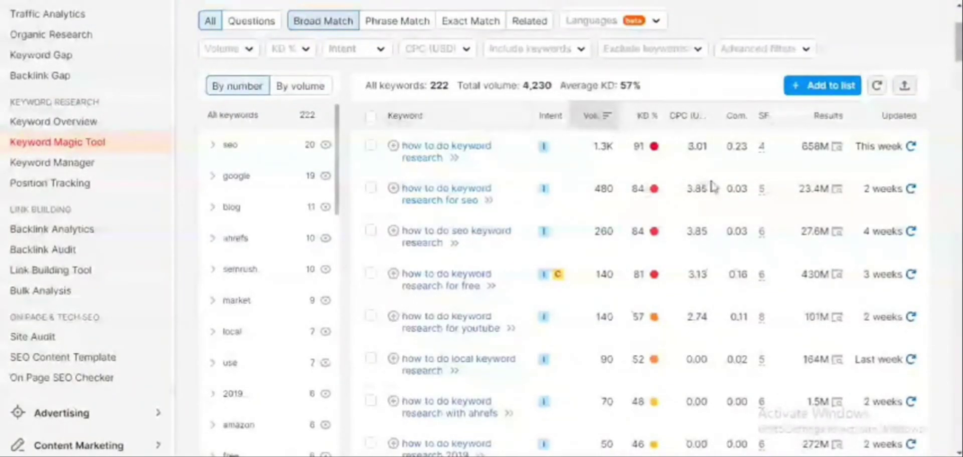
{"action": "scroll", "coordinate": [718, 187], "scroll_direction": "down", "scroll_amount": 10}
{"action": "scroll", "coordinate": [789, 202], "scroll_direction": "down", "scroll_amount": 5}
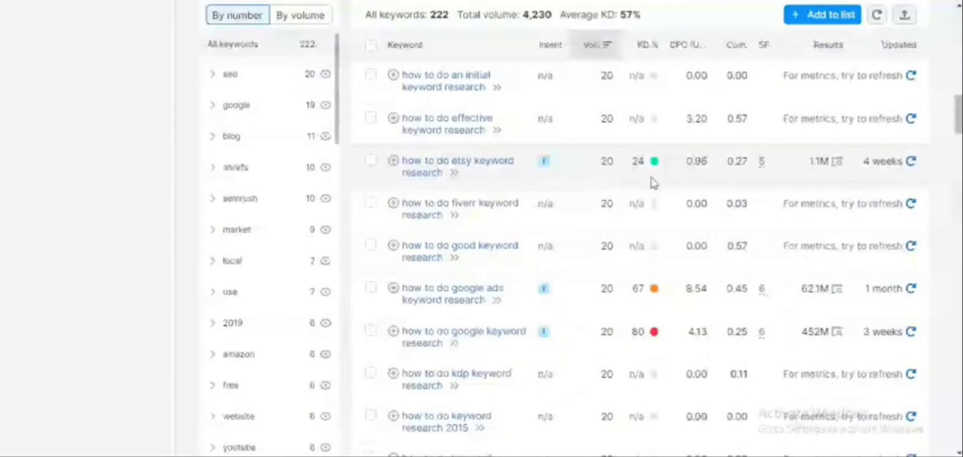
{"action": "left_click_drag", "start_coordinate": [958, 116], "coordinate": [957, 43]}
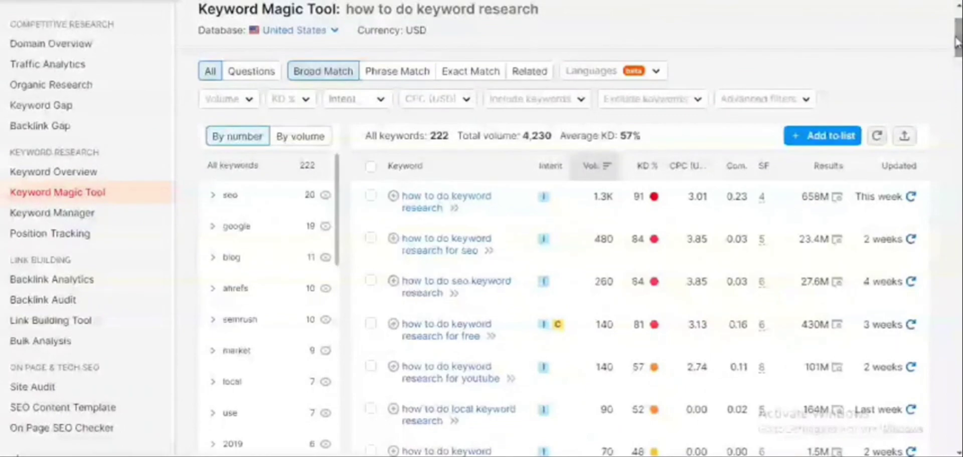
Step: Filter the keyword suggestions to a search volume of 1,001–10,000
{"action": "left_click", "coordinate": [250, 99]}
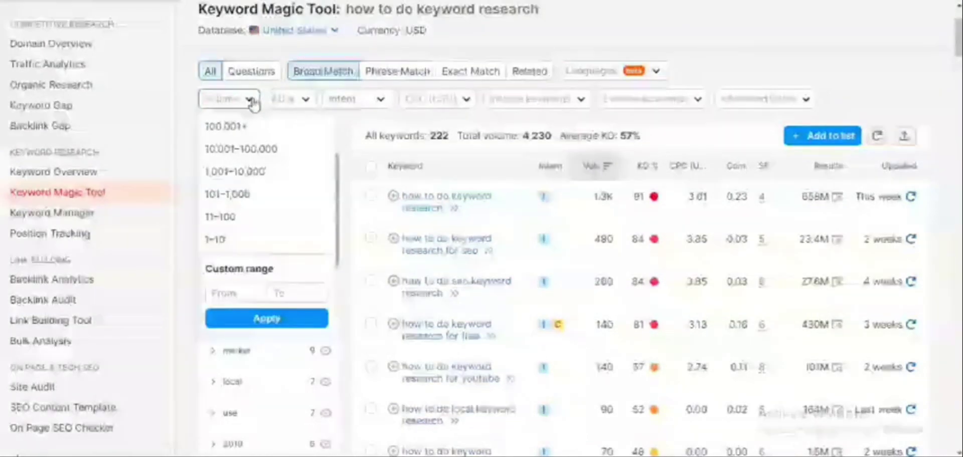
{"action": "left_click", "coordinate": [242, 199]}
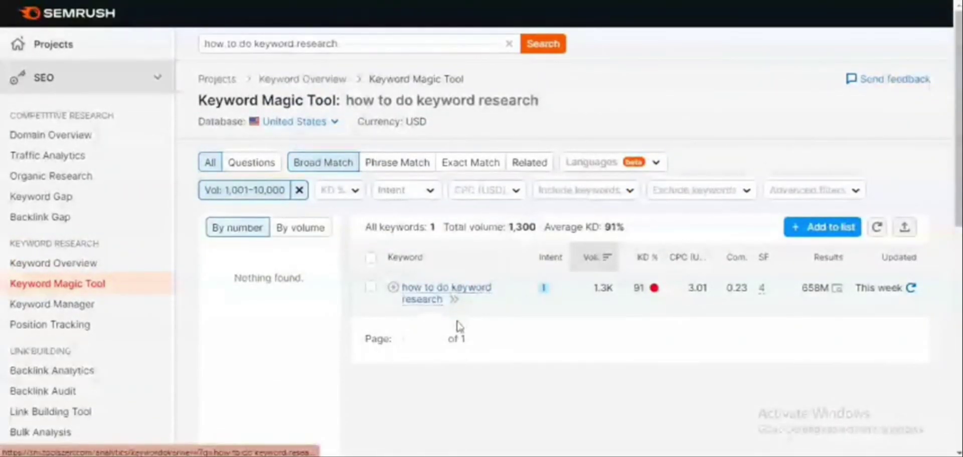
Step: Replace the current search volume filter with the 11–100 range
{"action": "left_click", "coordinate": [299, 190]}
{"action": "left_click", "coordinate": [246, 190]}
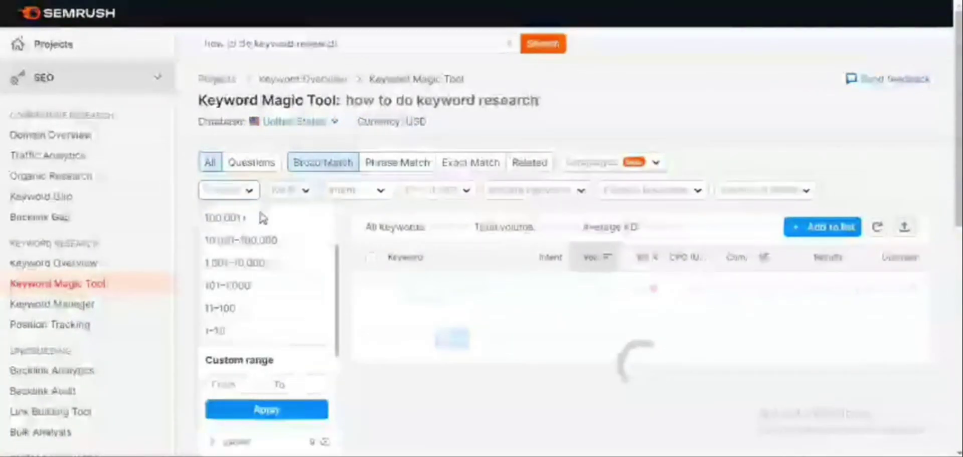
{"action": "left_click", "coordinate": [230, 310]}
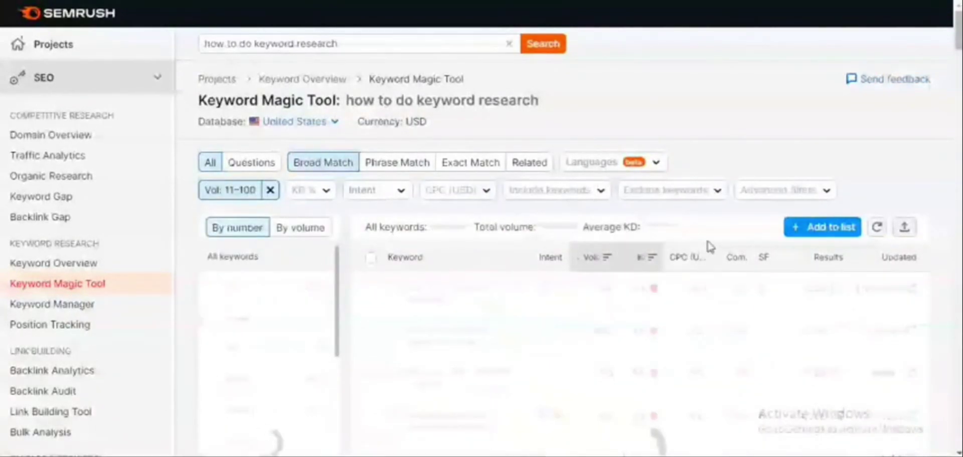
Step: Review the volume and keyword difficulty of the suggestions in the 11–100 volume range
{"action": "scroll", "coordinate": [712, 253], "scroll_direction": "down", "scroll_amount": 3}
{"action": "scroll", "coordinate": [652, 225], "scroll_direction": "up", "scroll_amount": 3}
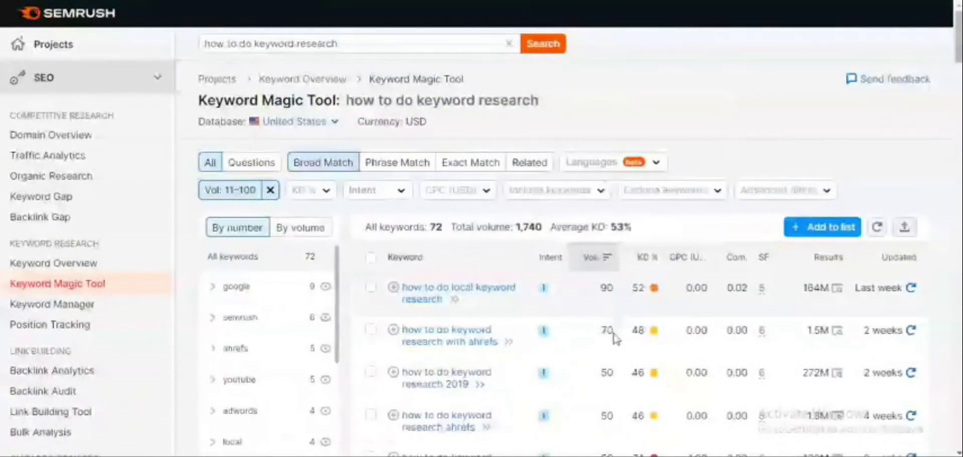
{"action": "mouse_move", "coordinate": [648, 301]}
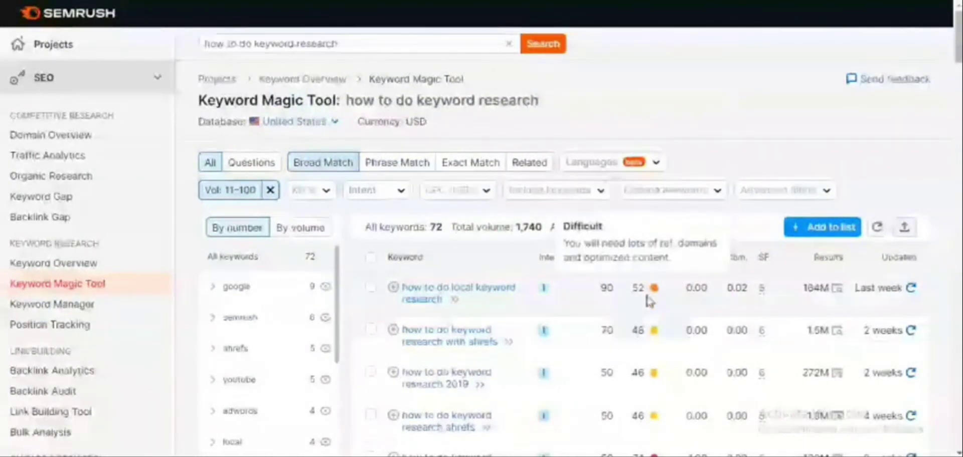
Step: Replace the volume filter with a keyword difficulty of Possible and review the matching suggestions
{"action": "left_click", "coordinate": [270, 190]}
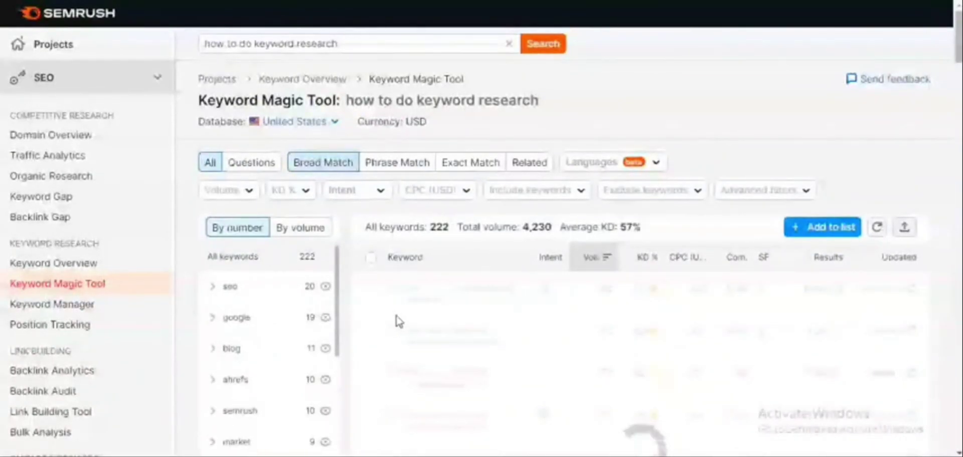
{"action": "left_click", "coordinate": [306, 194]}
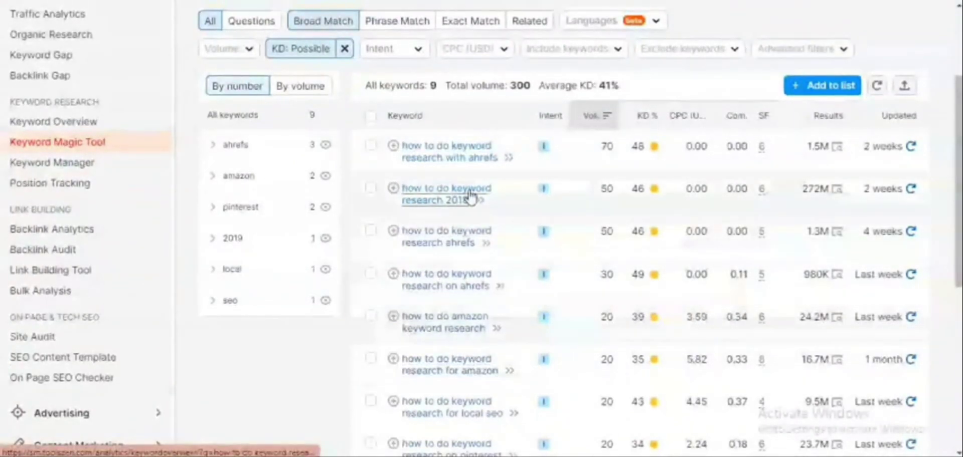
{"action": "scroll", "coordinate": [630, 178], "scroll_direction": "down", "scroll_amount": 3}
{"action": "scroll", "coordinate": [512, 202], "scroll_direction": "up", "scroll_amount": 4}
{"action": "scroll", "coordinate": [511, 202], "scroll_direction": "up", "scroll_amount": 3}
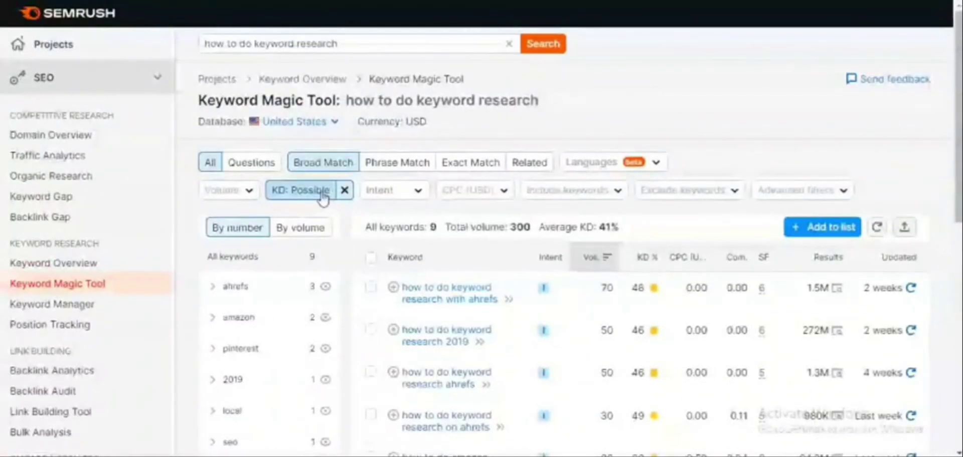
Step: Change the keyword difficulty filter to Easy and review the matching suggestions
{"action": "left_click", "coordinate": [345, 190]}
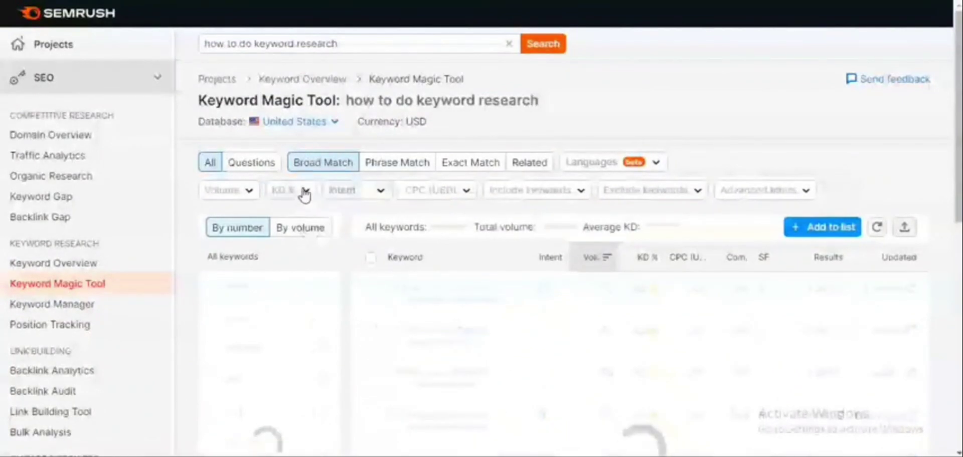
{"action": "left_click", "coordinate": [301, 191]}
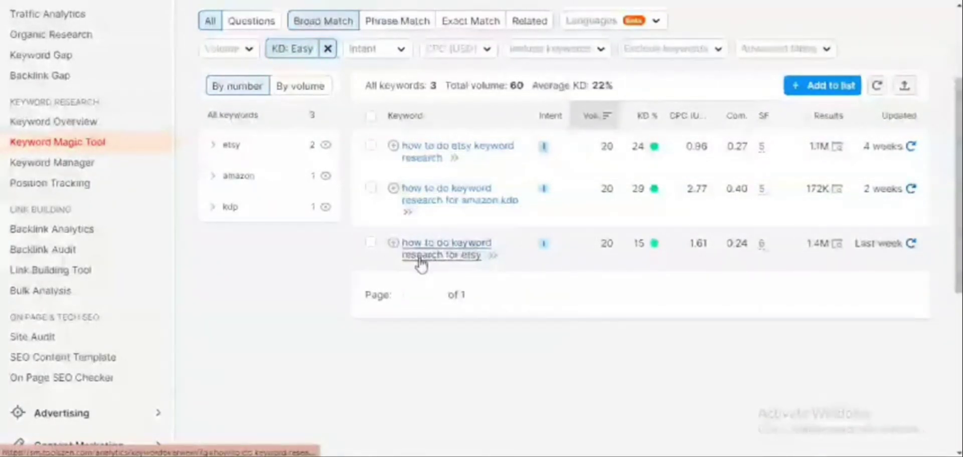
{"action": "mouse_move", "coordinate": [547, 267]}
{"action": "scroll", "coordinate": [547, 267], "scroll_direction": "up", "scroll_amount": 2}
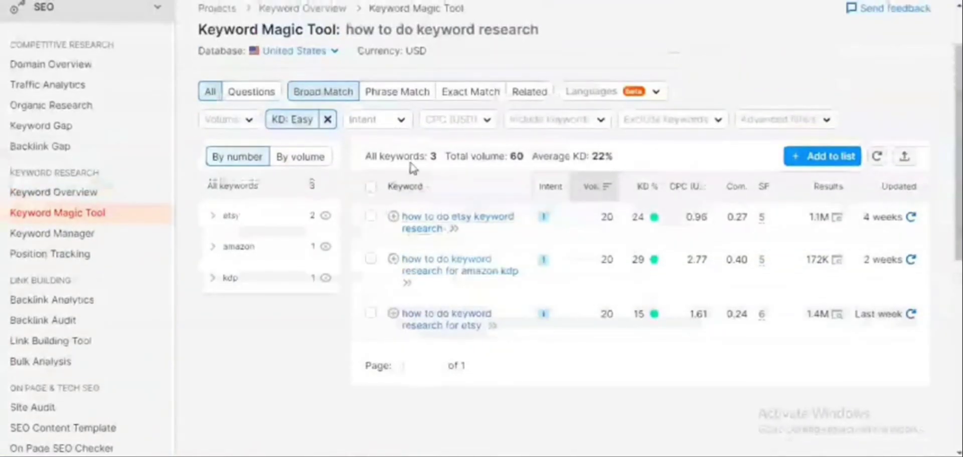
Step: Remove the keyword difficulty filter, switch the suggestions to Phrase Match and look through the keyword list
{"action": "left_click", "coordinate": [327, 119]}
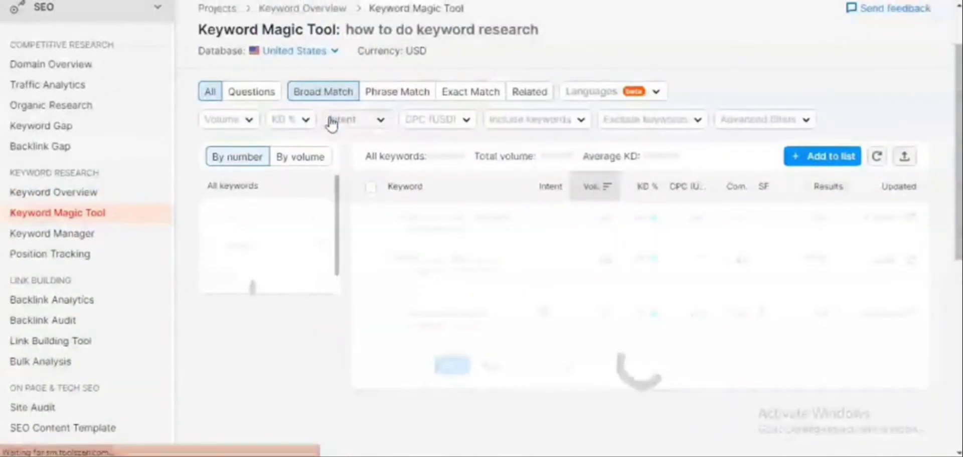
{"action": "left_click", "coordinate": [389, 99]}
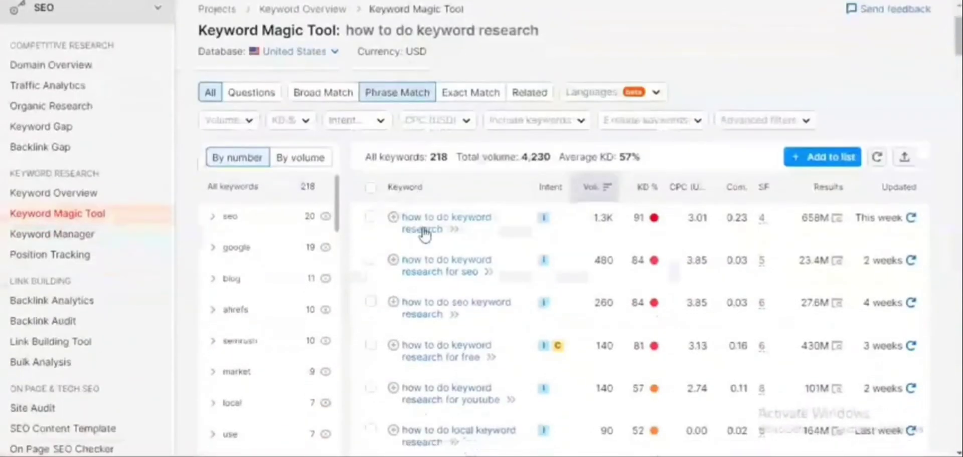
{"action": "scroll", "coordinate": [436, 231], "scroll_direction": "down", "scroll_amount": 3}
{"action": "scroll", "coordinate": [437, 235], "scroll_direction": "up", "scroll_amount": 3}
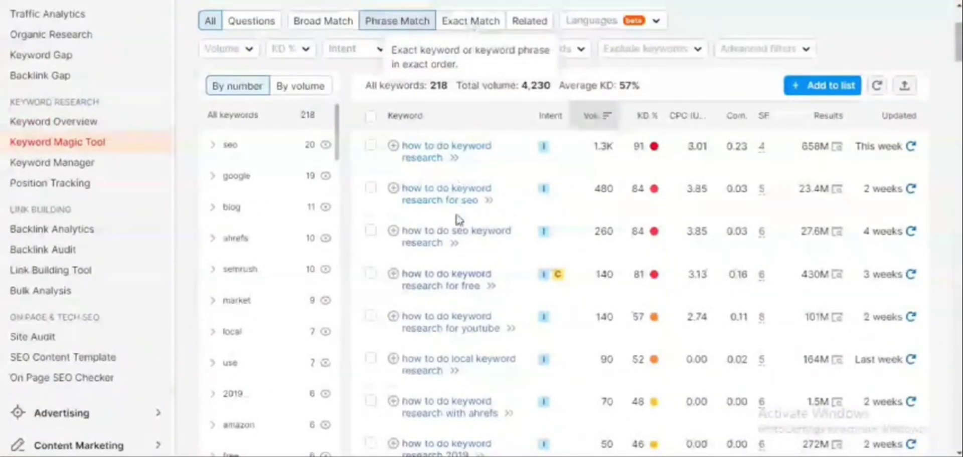
{"action": "scroll", "coordinate": [459, 225], "scroll_direction": "down", "scroll_amount": 3}
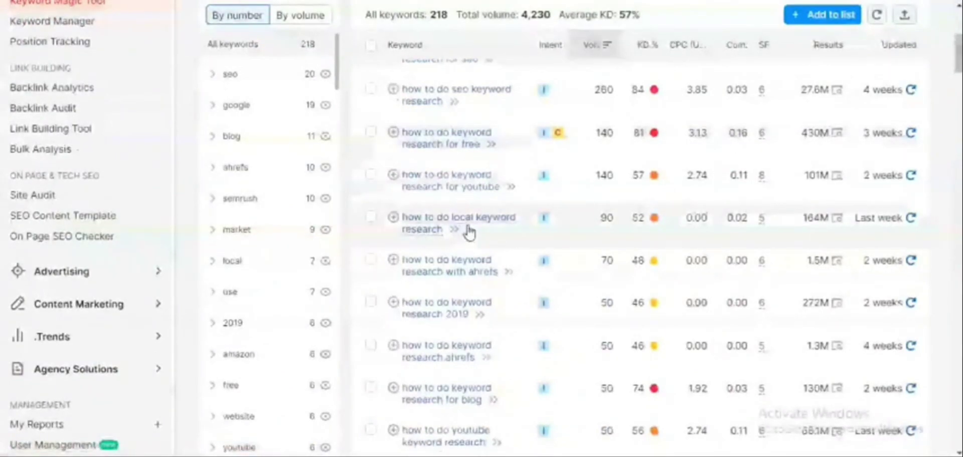
{"action": "scroll", "coordinate": [468, 220], "scroll_direction": "up", "scroll_amount": 4}
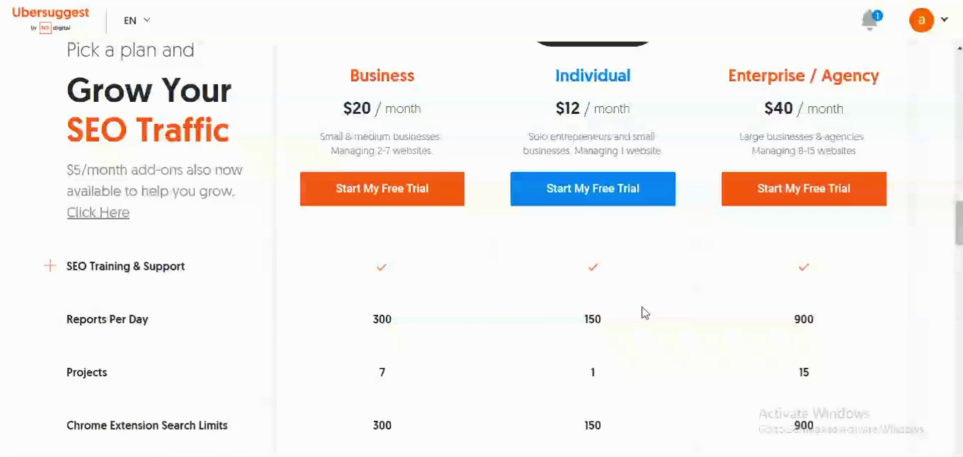
Step: On the Ubersuggest pricing page, compare the feature limits of the Business, Individual and Enterprise / Agency plans
{"action": "scroll", "coordinate": [646, 314], "scroll_direction": "down", "scroll_amount": 7}
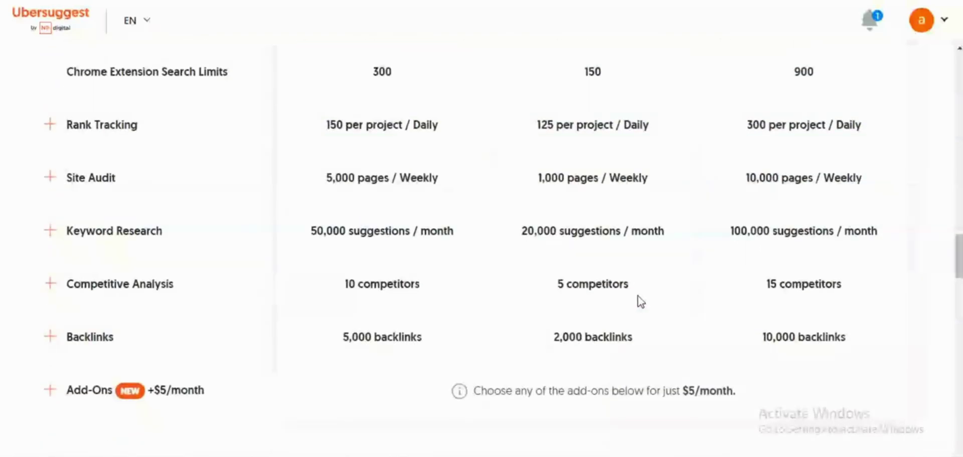
{"action": "scroll", "coordinate": [636, 299], "scroll_direction": "down", "scroll_amount": 3}
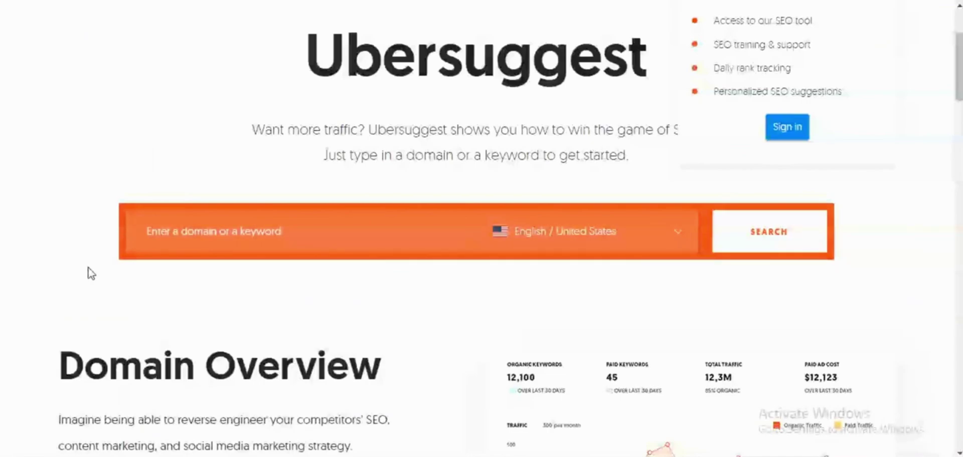
Step: Search Ubersuggest for the keyword "car finance in nigeria" with the language and location set to English / Nigeria
{"action": "left_click", "coordinate": [164, 232]}
{"action": "type", "text": "car finance in nigeria"}
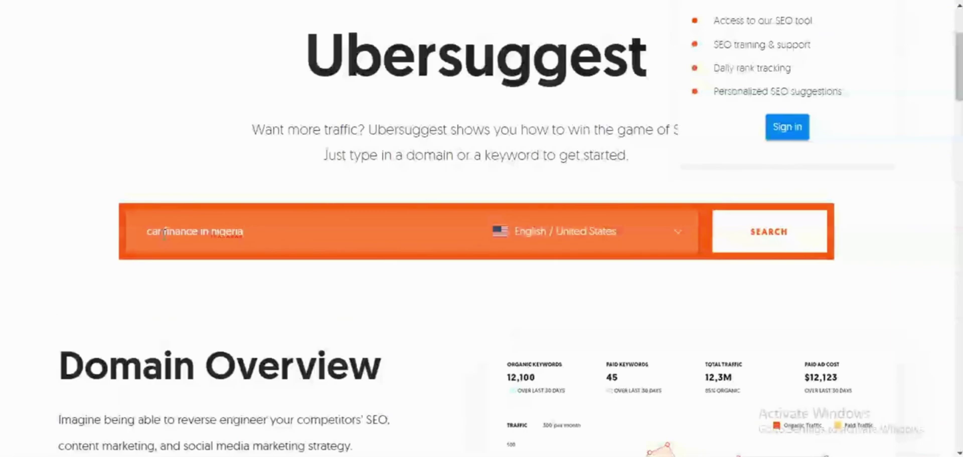
{"action": "left_click", "coordinate": [672, 236]}
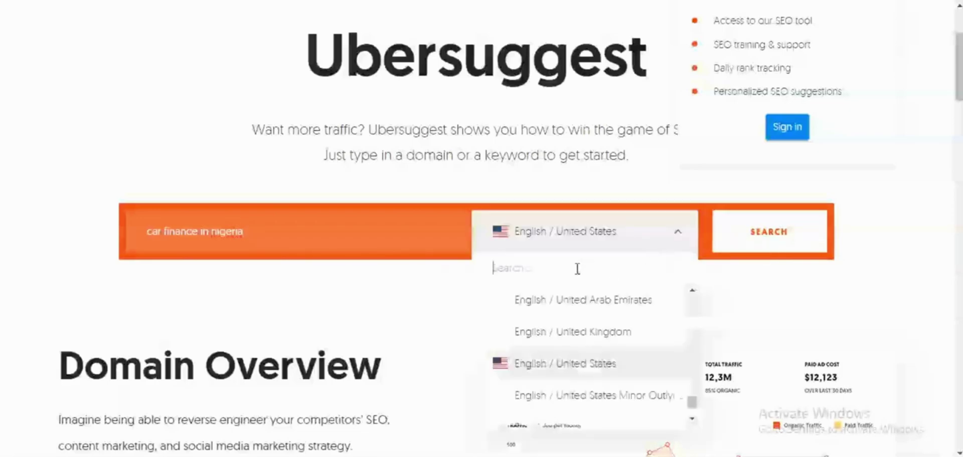
{"action": "type", "text": "nigeria"}
{"action": "key", "text": "Return"}
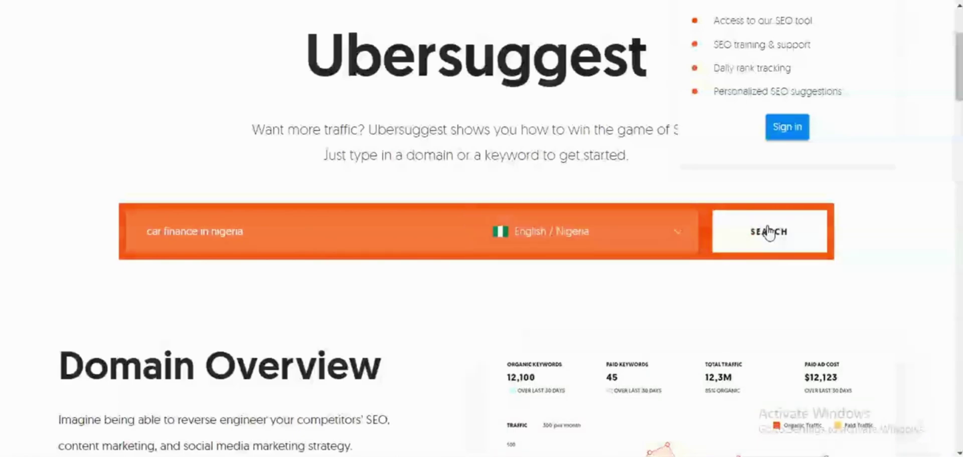
{"action": "left_click", "coordinate": [767, 232]}
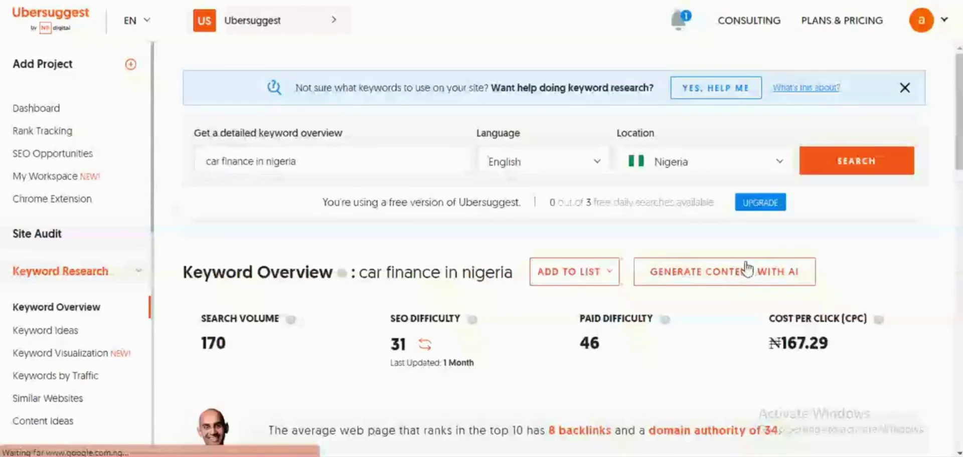
Step: Examine the keyword's search volume, SEO difficulty, paid difficulty and CPC, along with the keyword ideas table
{"action": "scroll", "coordinate": [742, 273], "scroll_direction": "down", "scroll_amount": 1}
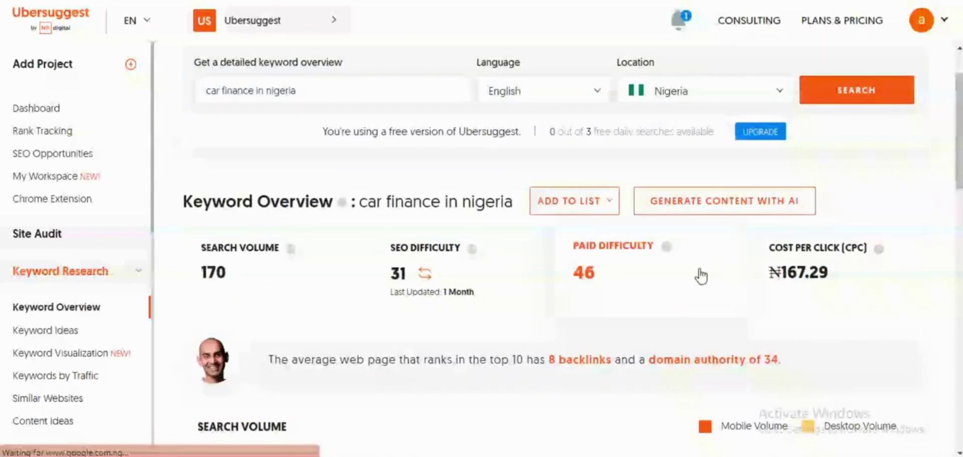
{"action": "scroll", "coordinate": [700, 275], "scroll_direction": "up", "scroll_amount": 1}
{"action": "scroll", "coordinate": [700, 274], "scroll_direction": "down", "scroll_amount": 3}
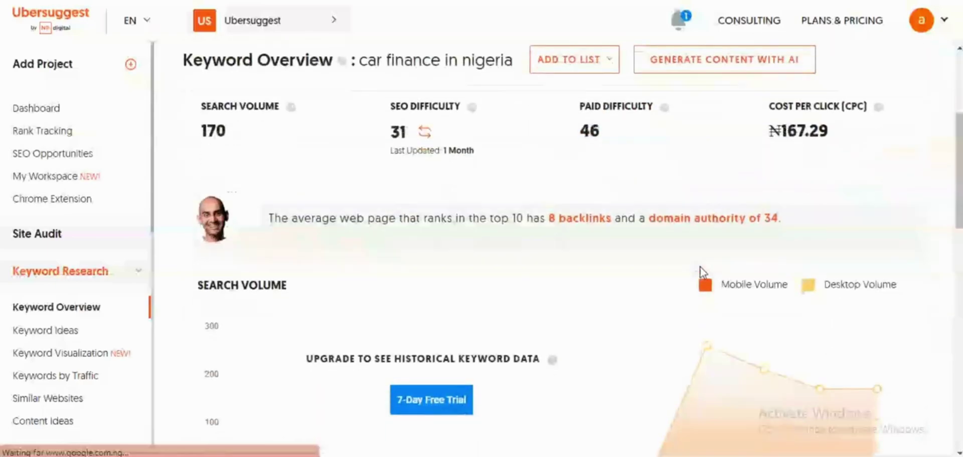
{"action": "scroll", "coordinate": [703, 260], "scroll_direction": "down", "scroll_amount": 10}
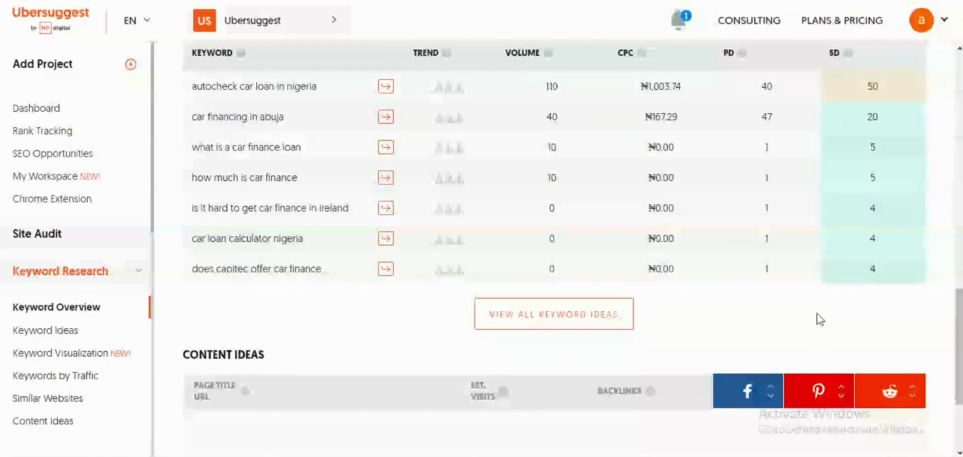
{"action": "scroll", "coordinate": [819, 309], "scroll_direction": "up", "scroll_amount": 5}
{"action": "scroll", "coordinate": [821, 303], "scroll_direction": "up", "scroll_amount": 8}
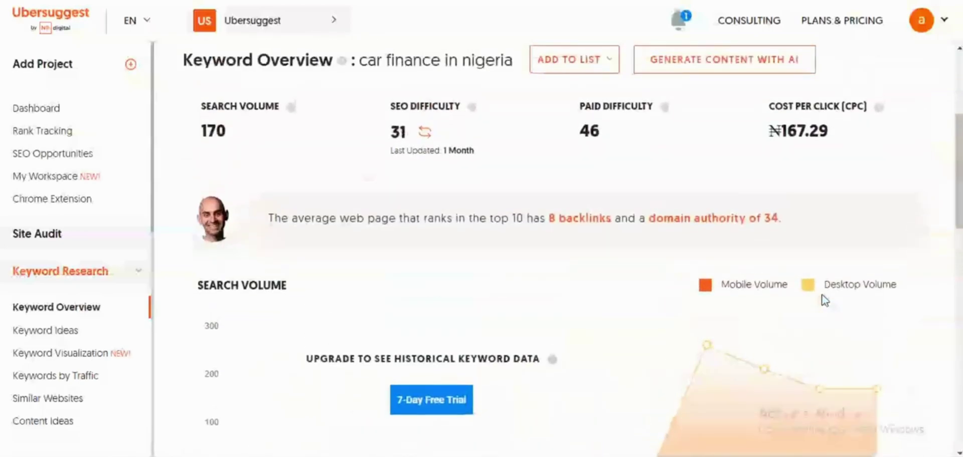
{"action": "scroll", "coordinate": [823, 297], "scroll_direction": "up", "scroll_amount": 1}
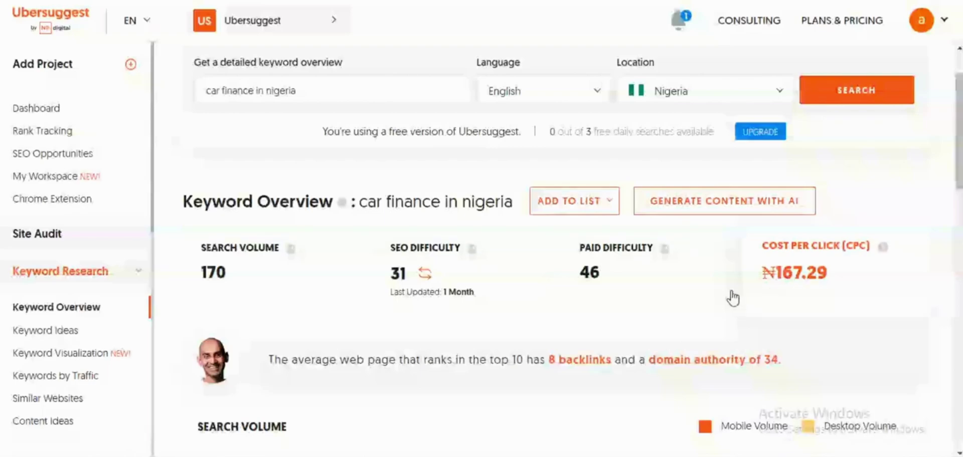
Step: Show the full keyword ideas and review the visits, links and domain authority of pages ranking for "autocheck car loan in nigeria"
{"action": "scroll", "coordinate": [461, 281], "scroll_direction": "down", "scroll_amount": 15}
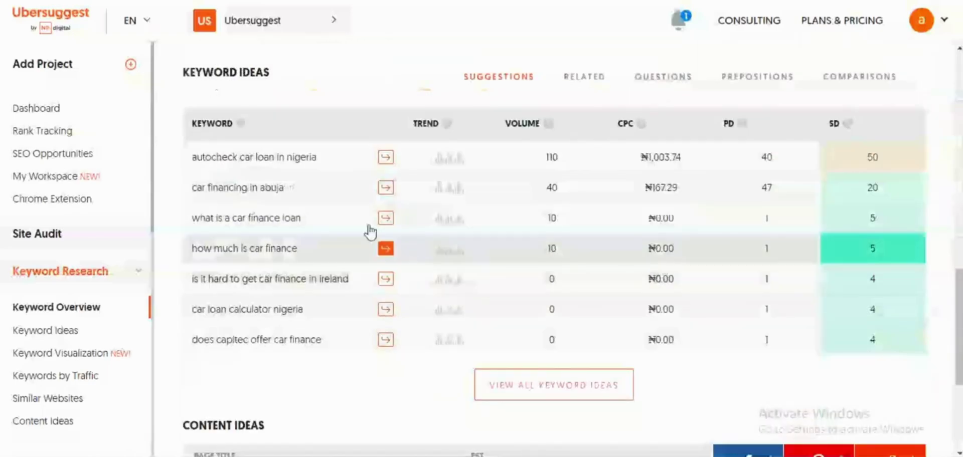
{"action": "left_click", "coordinate": [431, 239]}
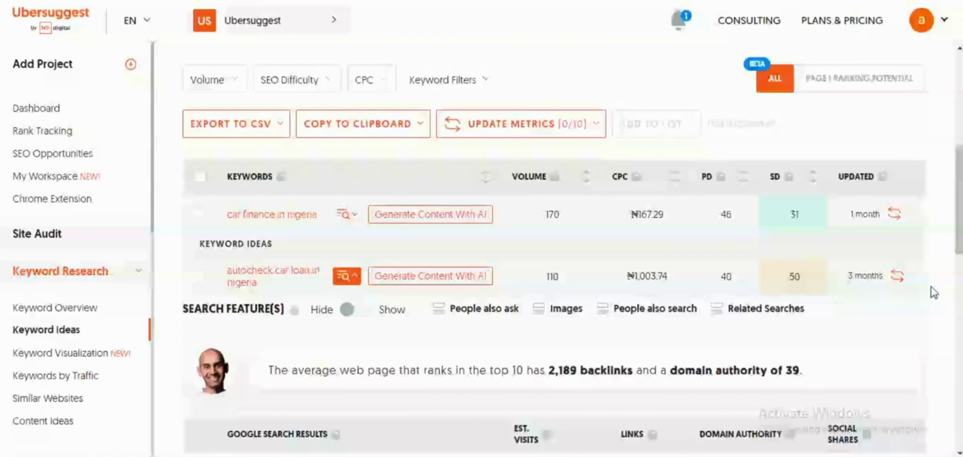
{"action": "scroll", "coordinate": [932, 292], "scroll_direction": "down", "scroll_amount": 3}
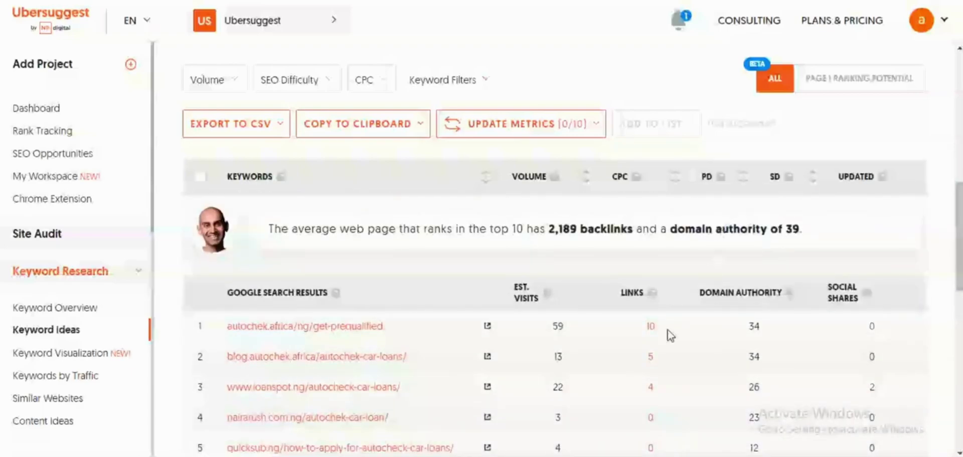
{"action": "scroll", "coordinate": [386, 265], "scroll_direction": "down", "scroll_amount": 3}
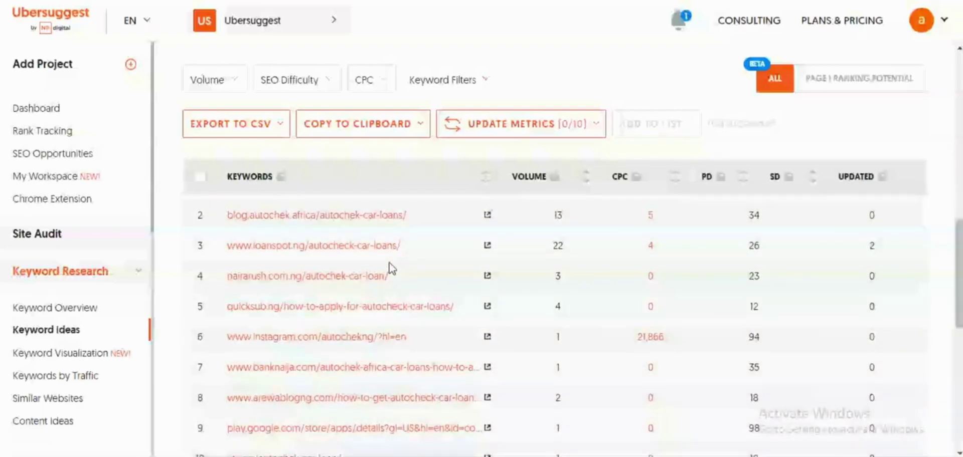